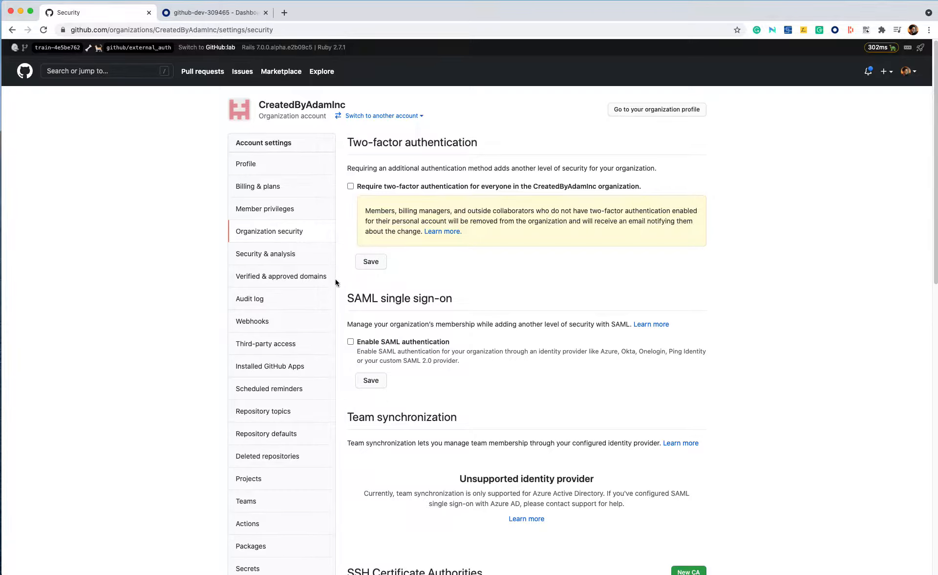
Step: Enable SAML authentication in the organization's security settings
left_click(351, 343)
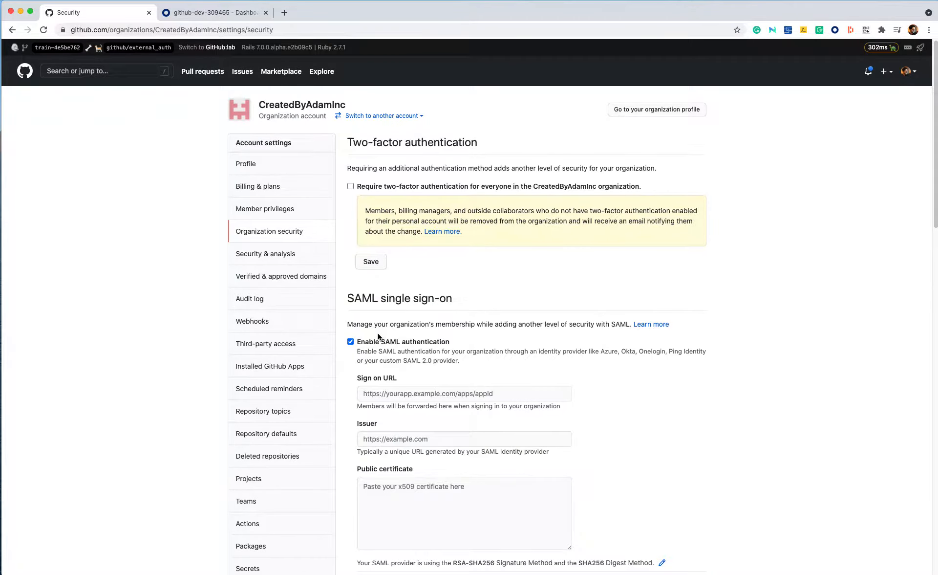
scroll(506, 341, "down", 1)
scroll(506, 340, "down", 3)
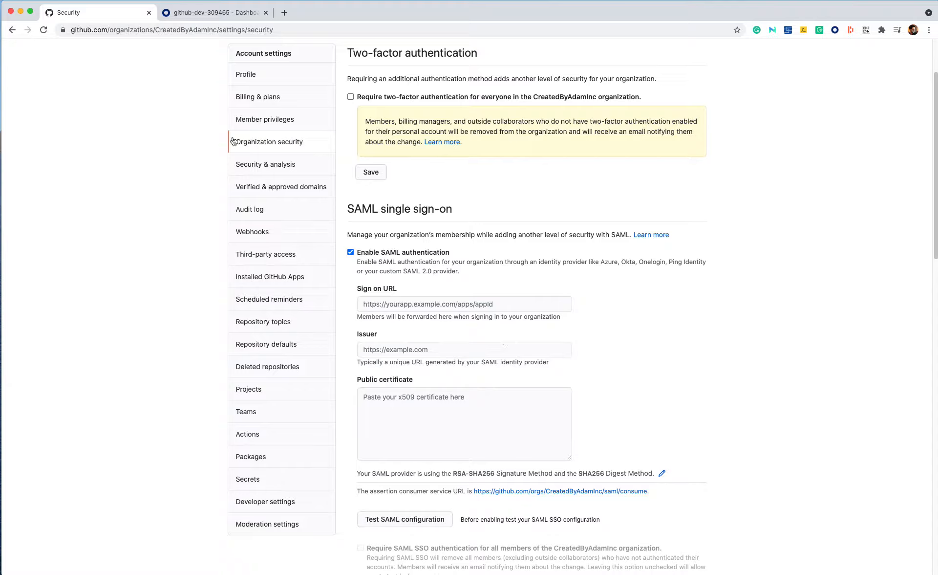
Step: Switch to the Okta admin tab and open the Applications list
left_click(215, 12)
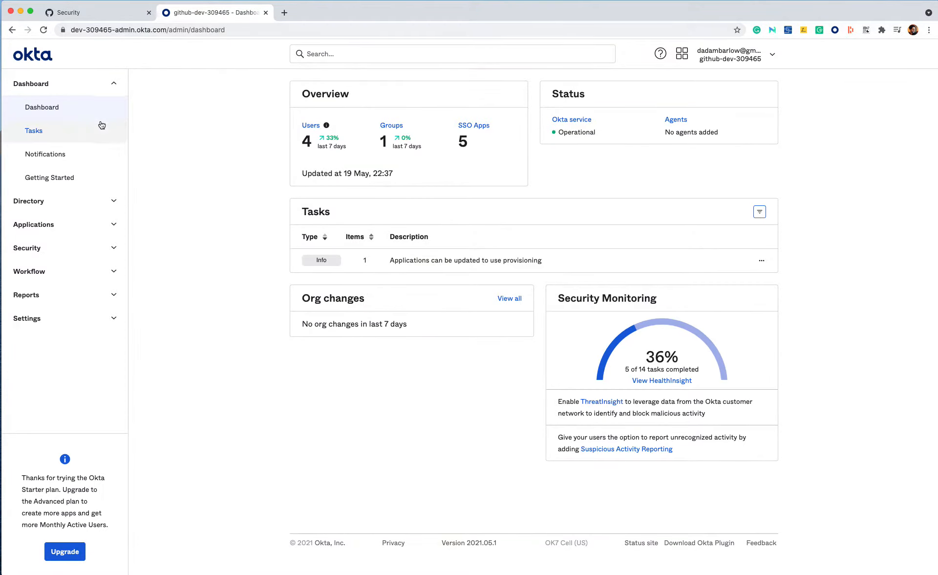
left_click(73, 234)
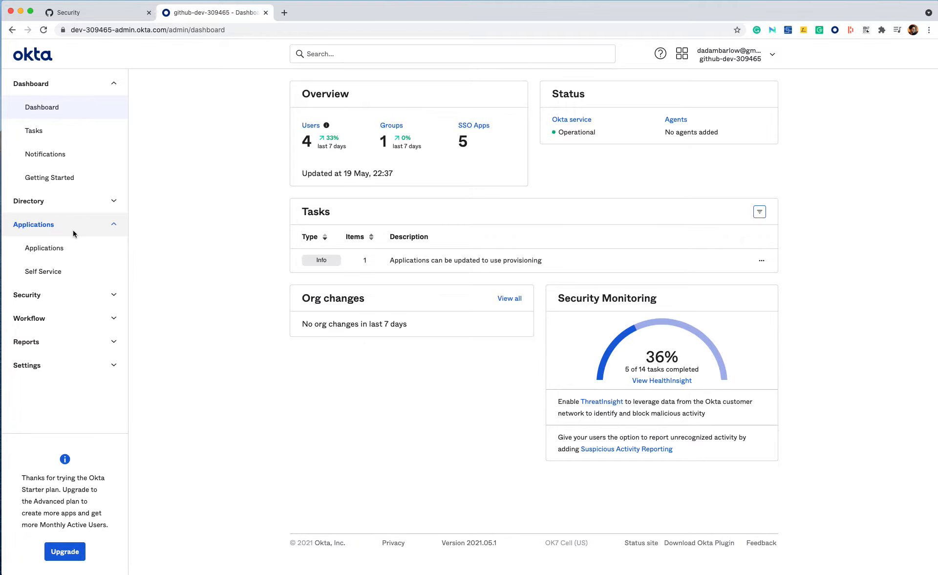
left_click(69, 254)
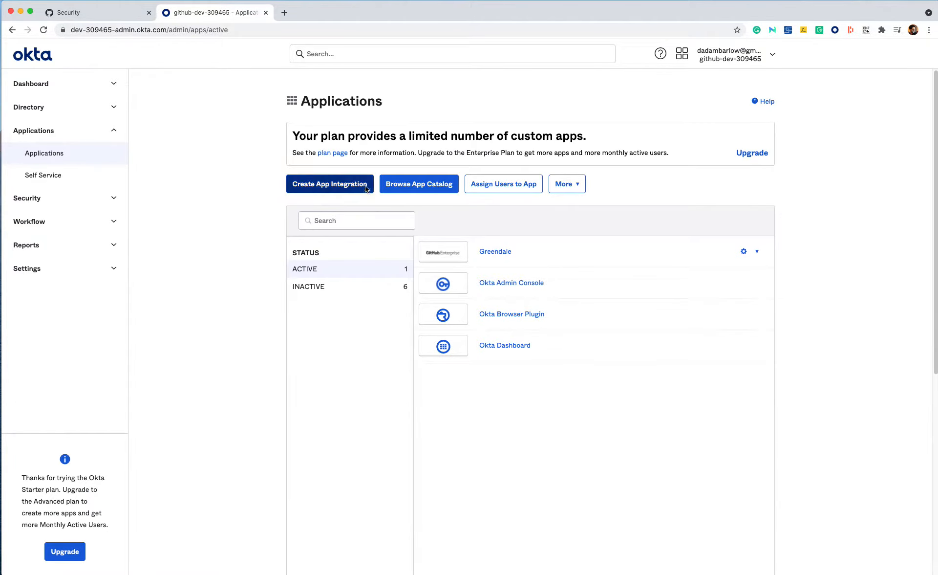
Step: Browse the app integration catalog, search for github, and add the Github Enterprise Cloud - Organization integration
left_click(409, 190)
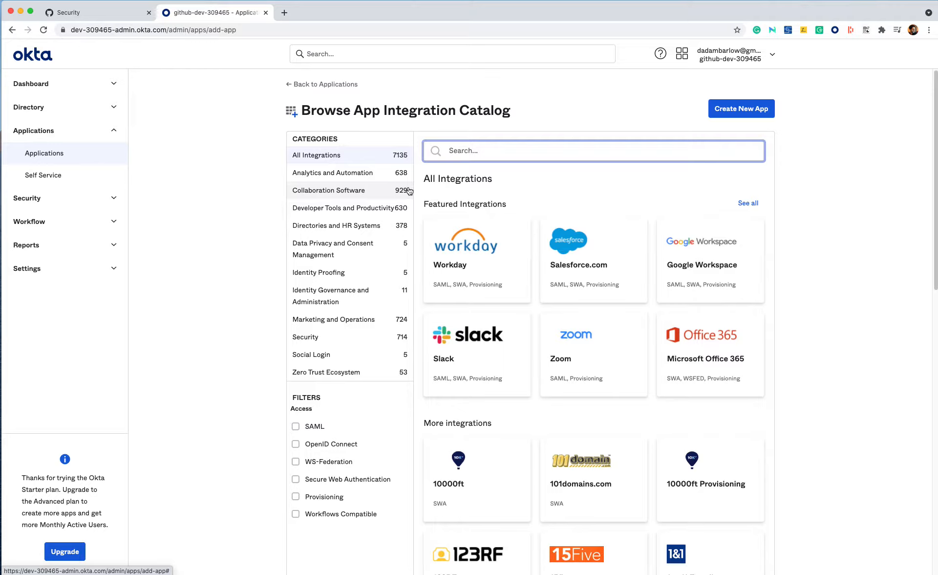
type("github")
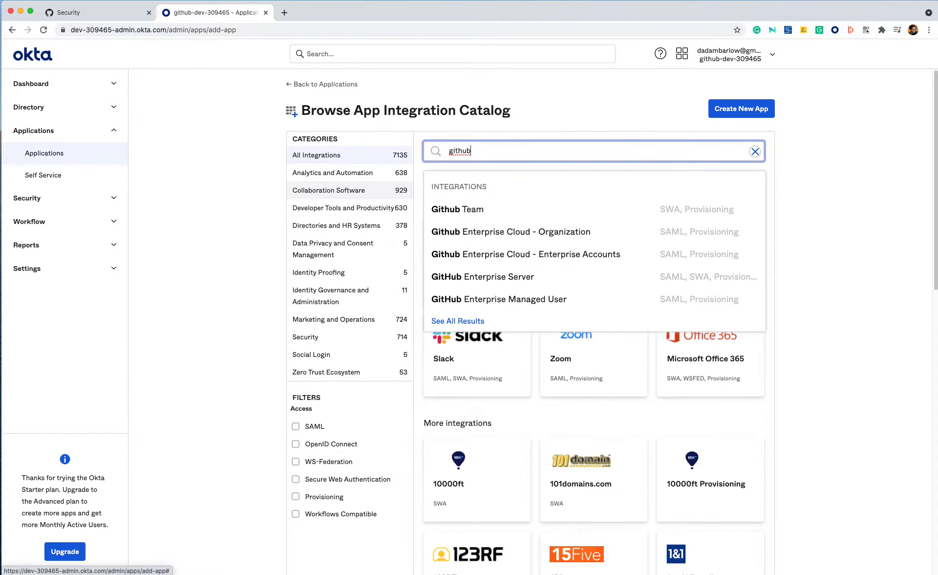
left_click(481, 234)
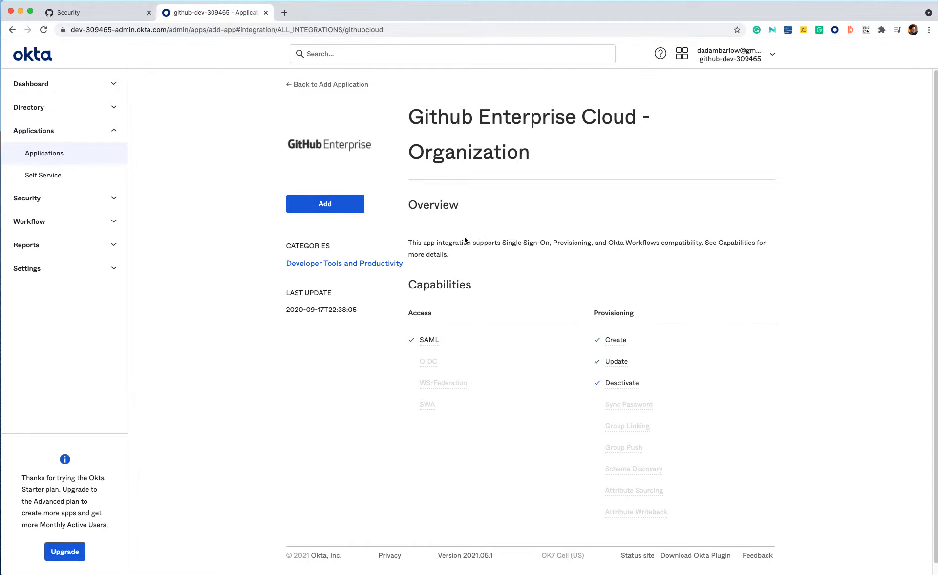
left_click(339, 204)
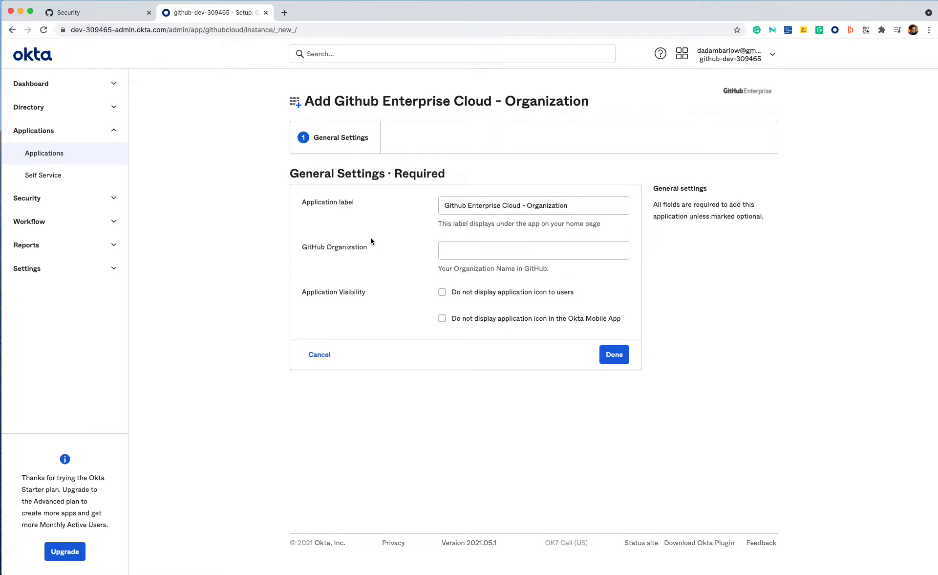
Step: Copy the organization name CreatedByAdamInc from the GitHub URL into the GitHub Organization field and finish the app setup
left_click(77, 14)
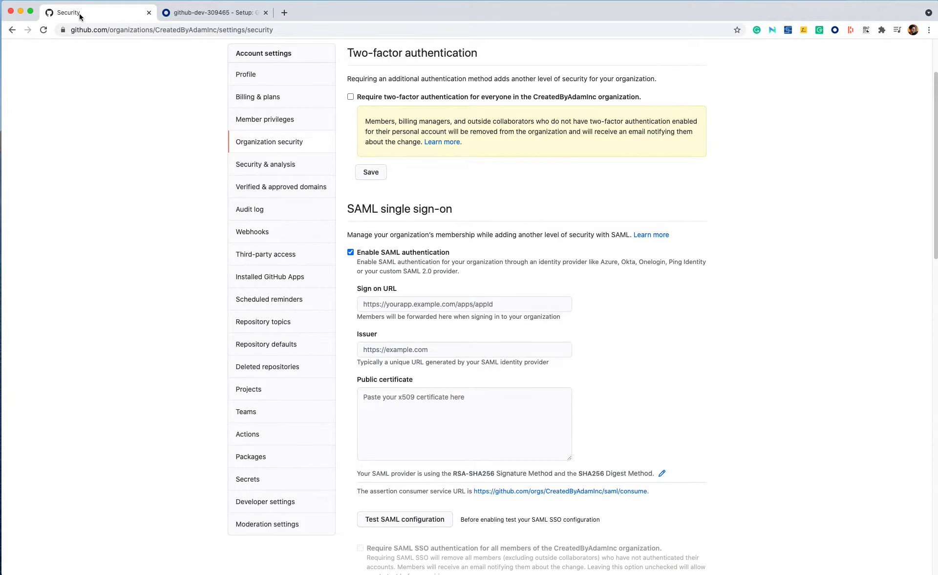
double_click(163, 30)
key("ctrl+c")
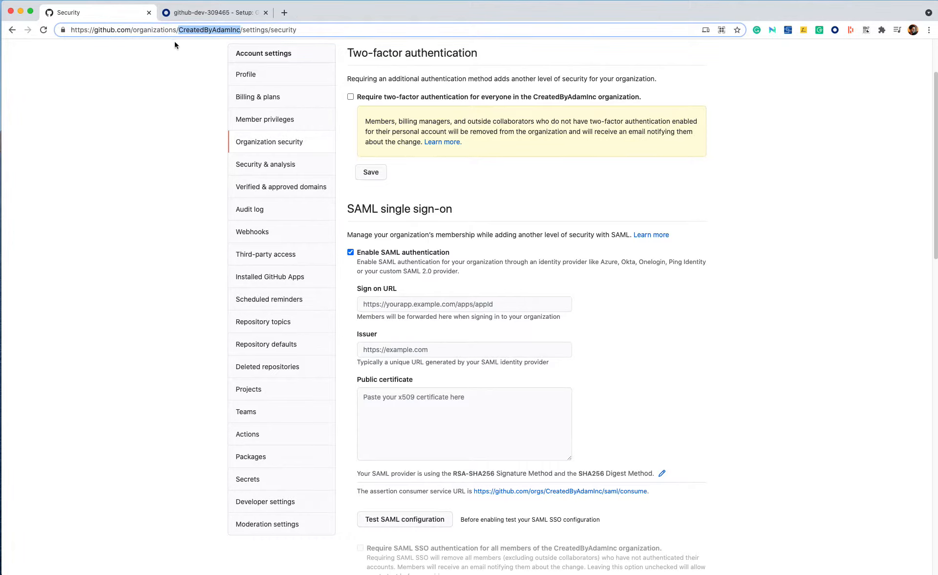
left_click(225, 12)
left_click(468, 258)
key("ctrl+v")
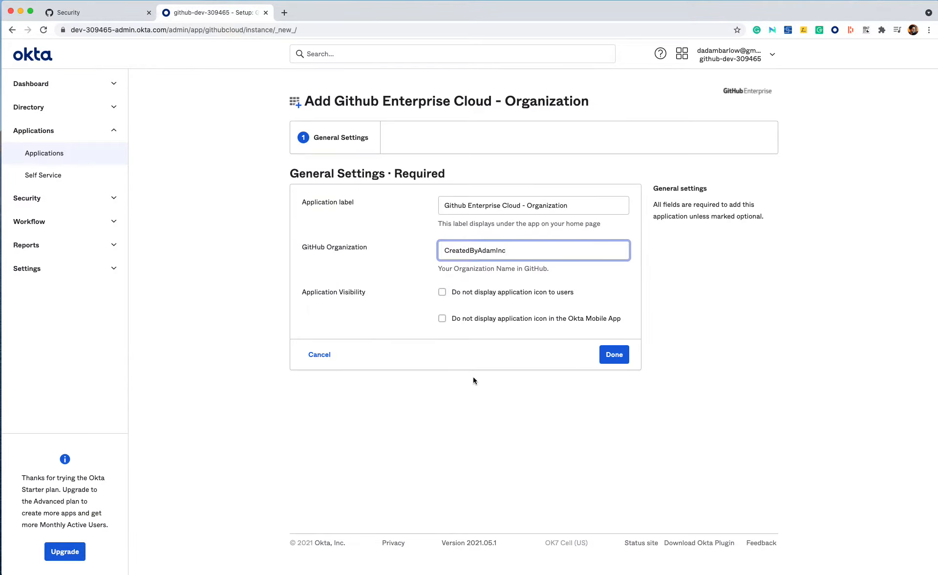
left_click(620, 359)
left_click(620, 361)
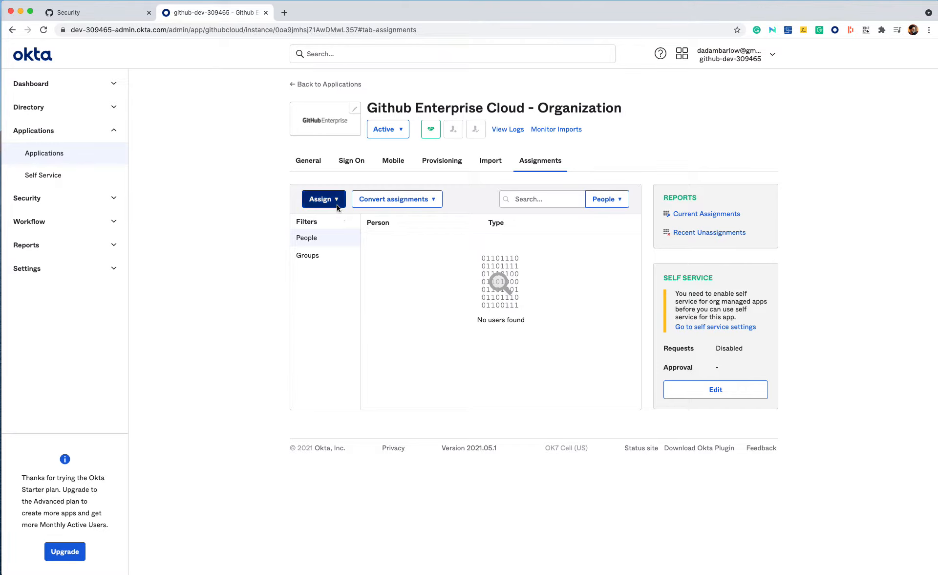
Step: Assign the new app to two people from the user list and close the assignment dialog
left_click(323, 199)
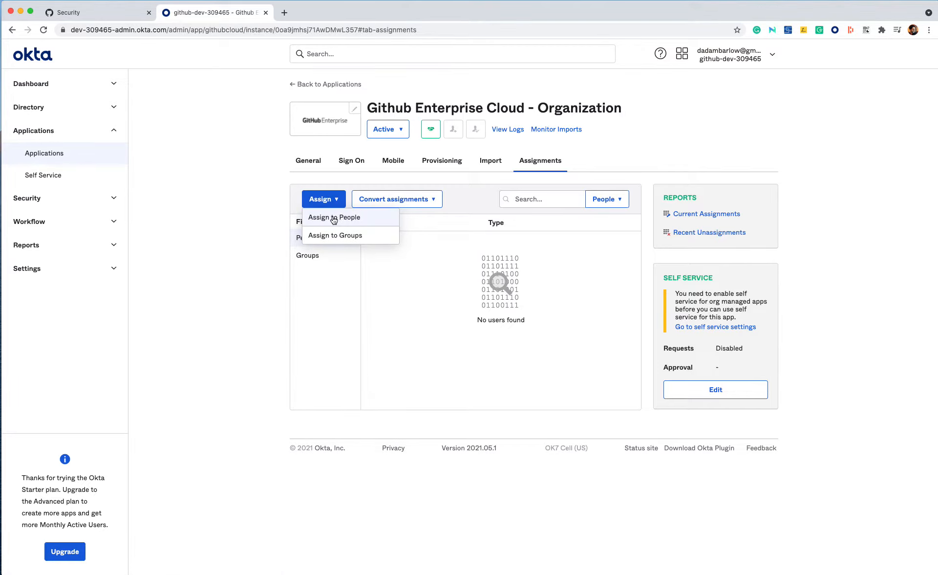
left_click(334, 219)
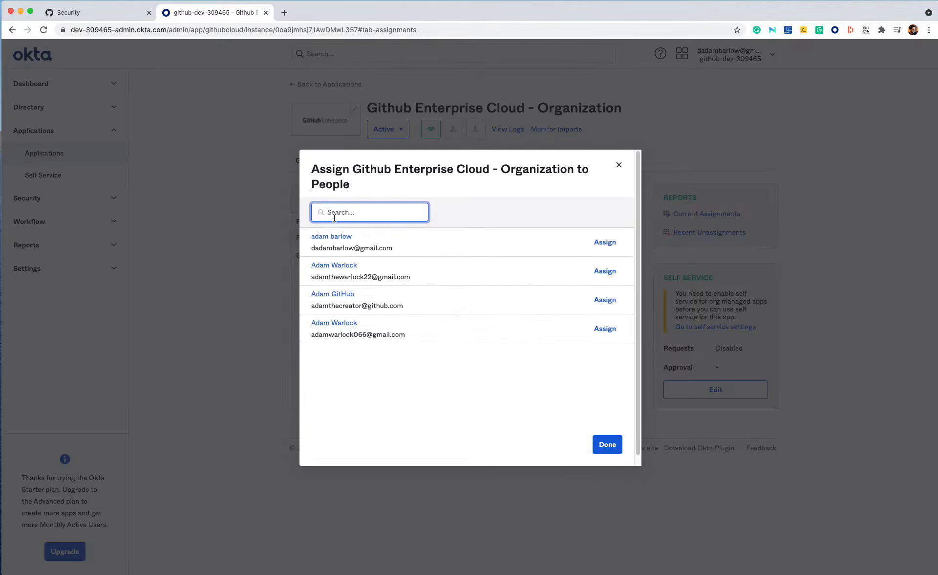
left_click(603, 241)
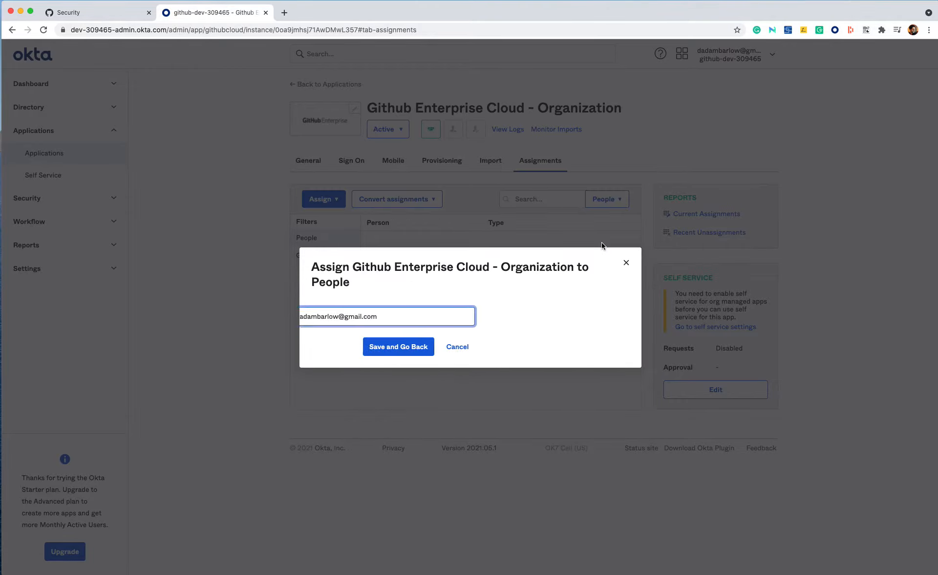
left_click(546, 348)
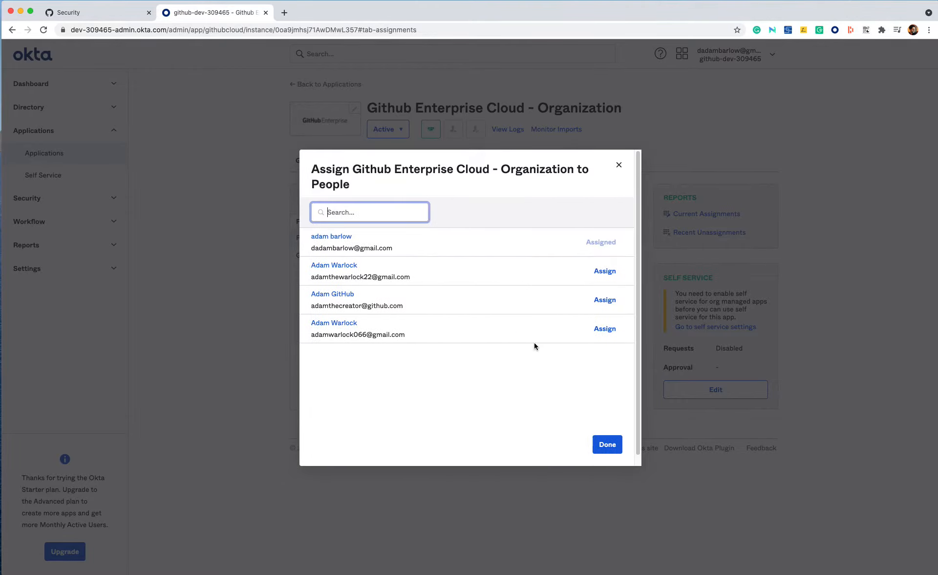
left_click(604, 300)
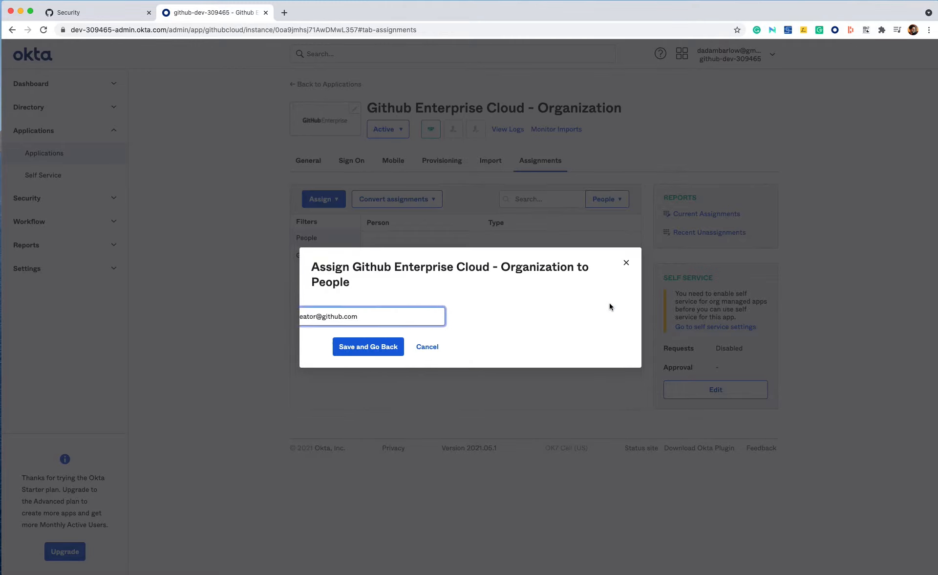
left_click(532, 352)
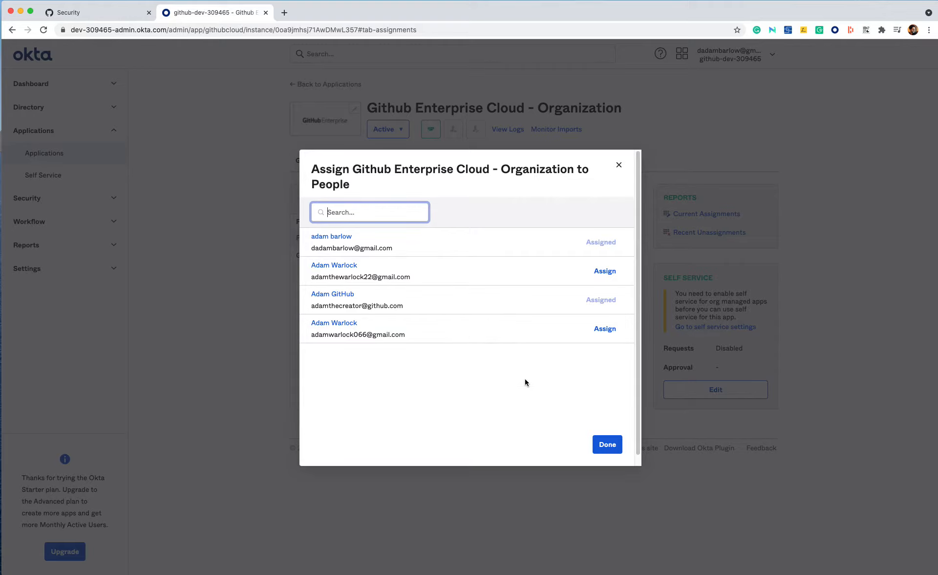
left_click(608, 445)
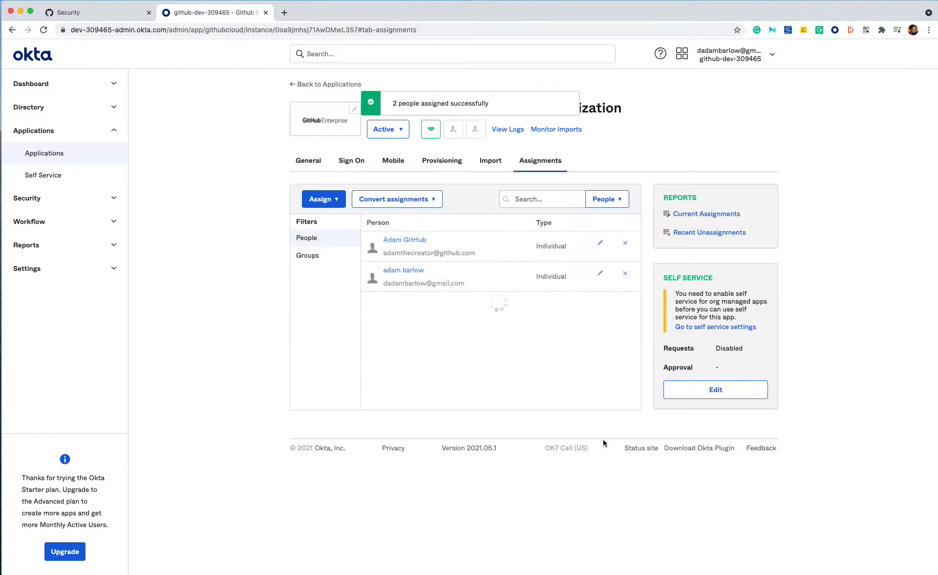
Step: Open the app's SAML 2.0 setup instructions from its sign-on settings and read through the configuration steps
left_click(346, 160)
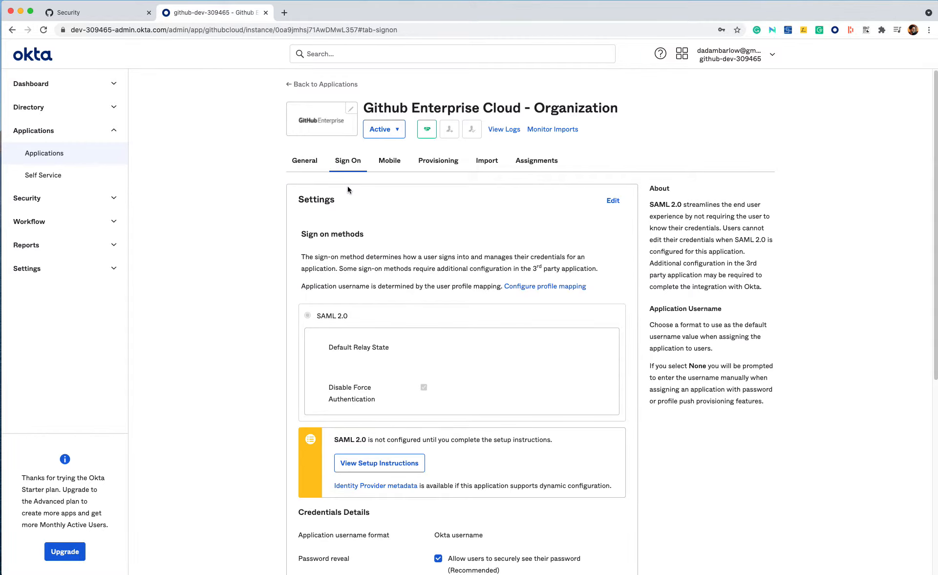
left_click(350, 468)
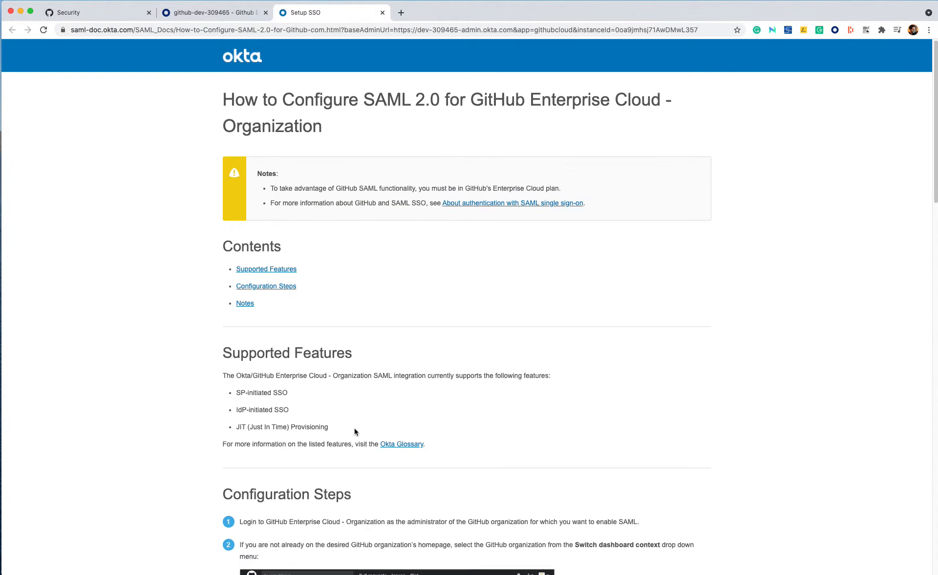
scroll(376, 428, "down", 2)
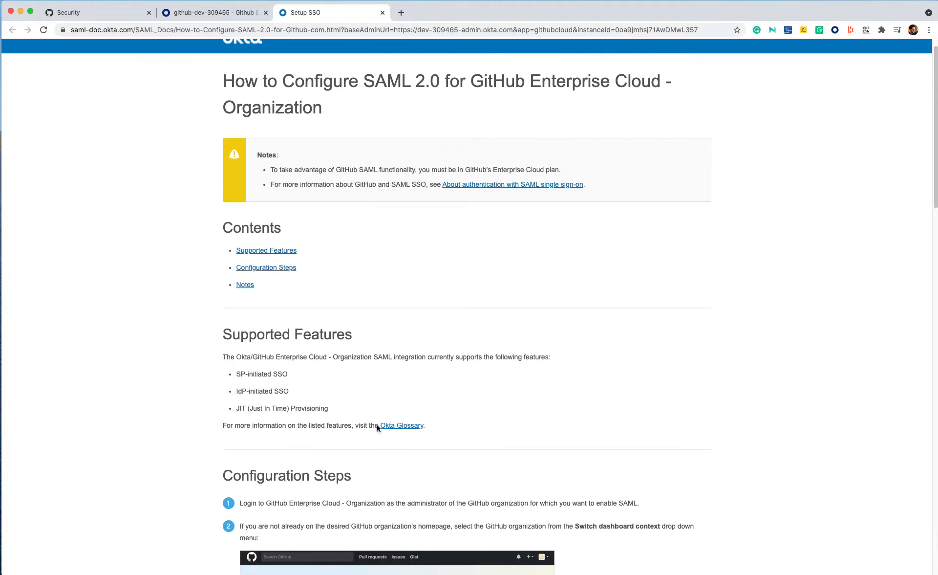
scroll(379, 433, "down", 12)
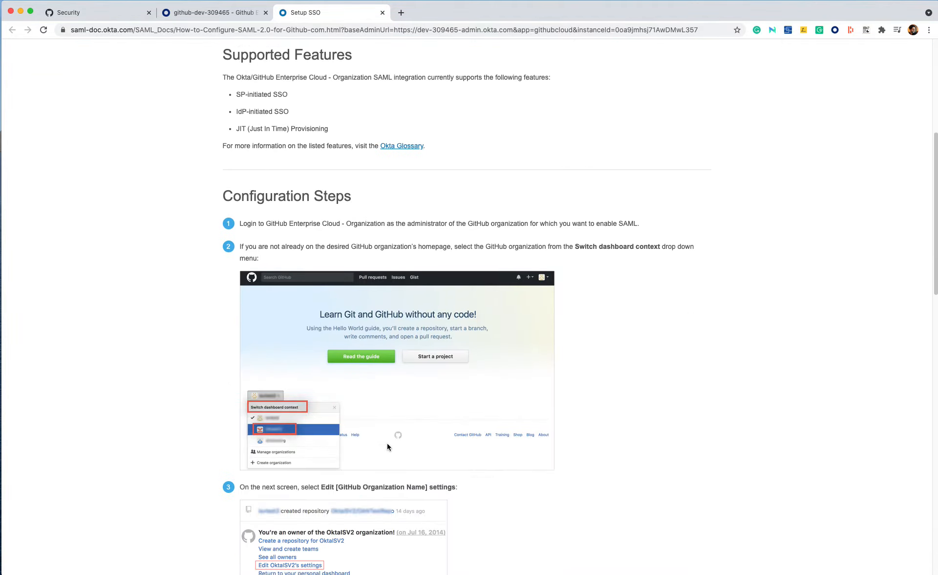
scroll(391, 447, "down", 12)
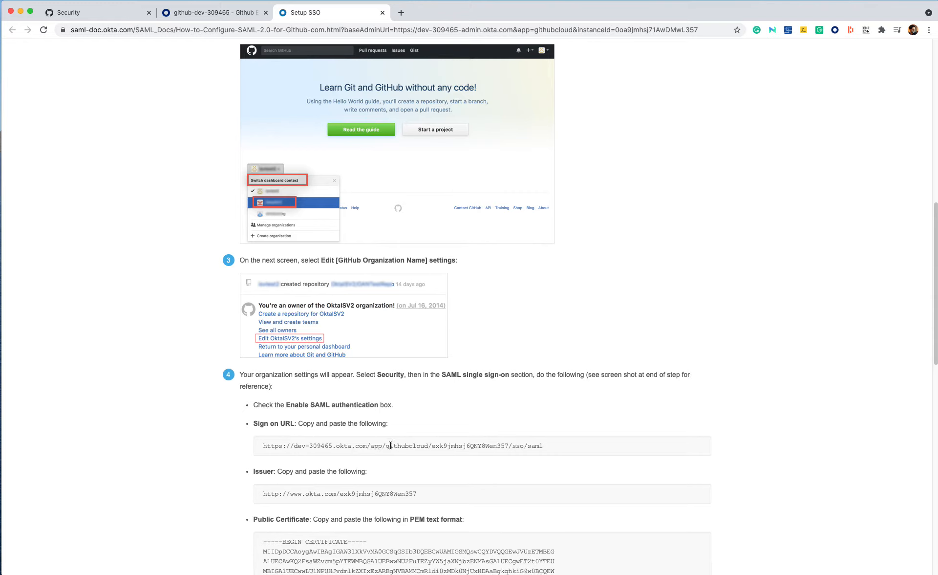
scroll(391, 448, "down", 6)
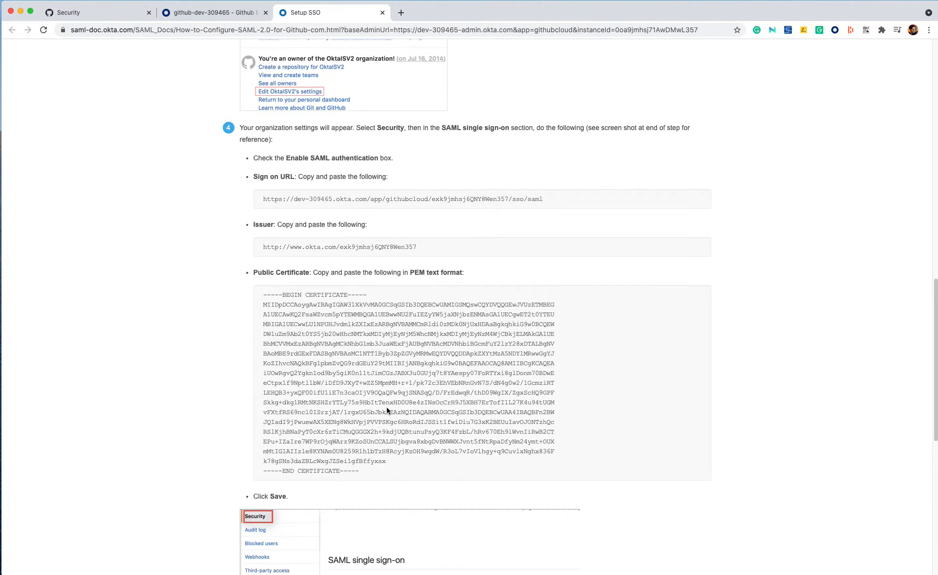
Step: Copy the Sign on URL from the instructions into GitHub's Sign on URL field
triple_click(353, 198)
key("cmd+c")
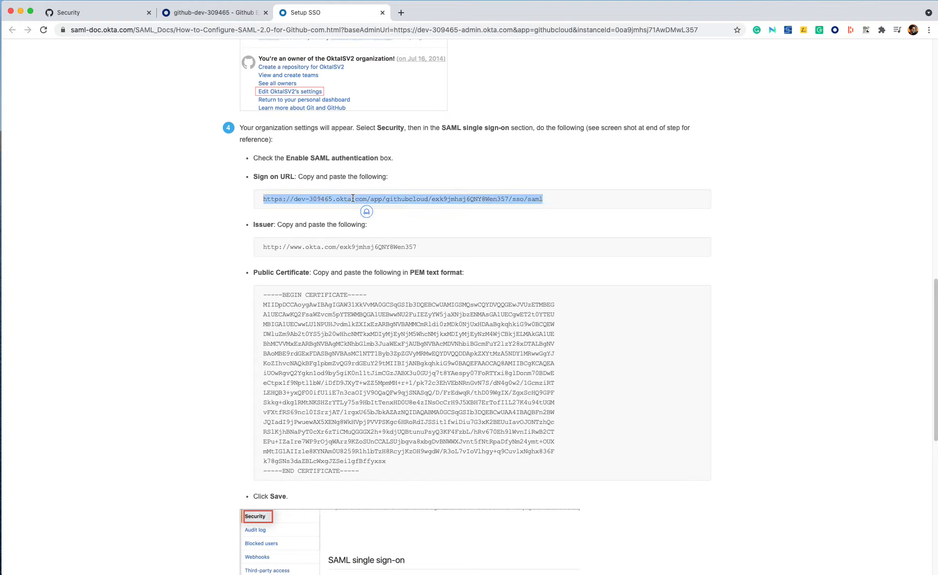
left_click(97, 12)
left_click(437, 306)
key("cmd+v")
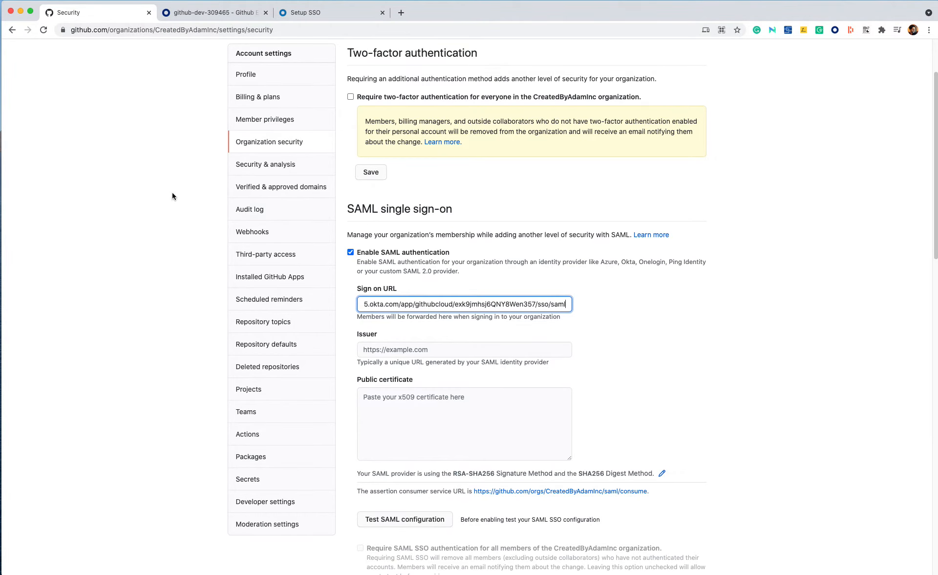
Step: Copy the Issuer URL from the instructions into GitHub's Issuer field
left_click(308, 12)
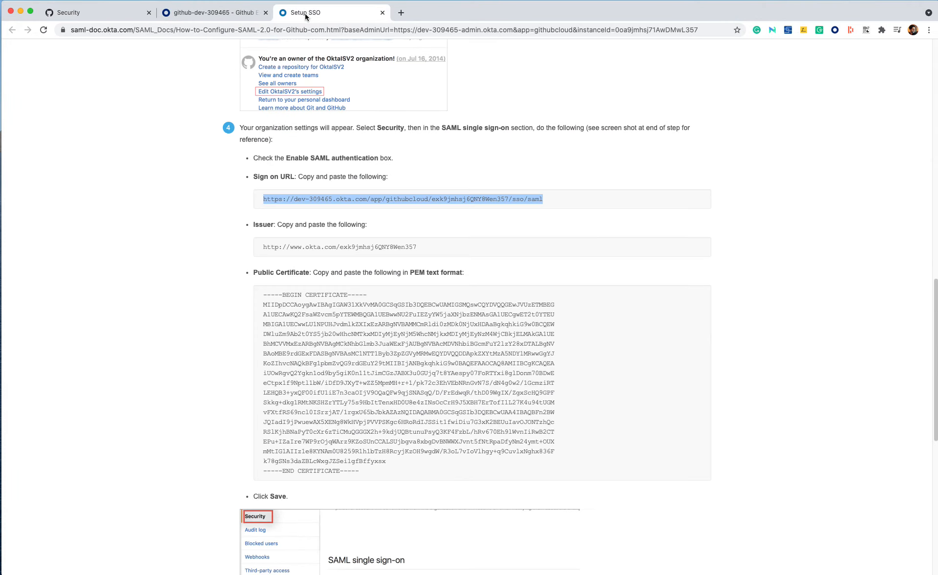
triple_click(309, 248)
key("super+c")
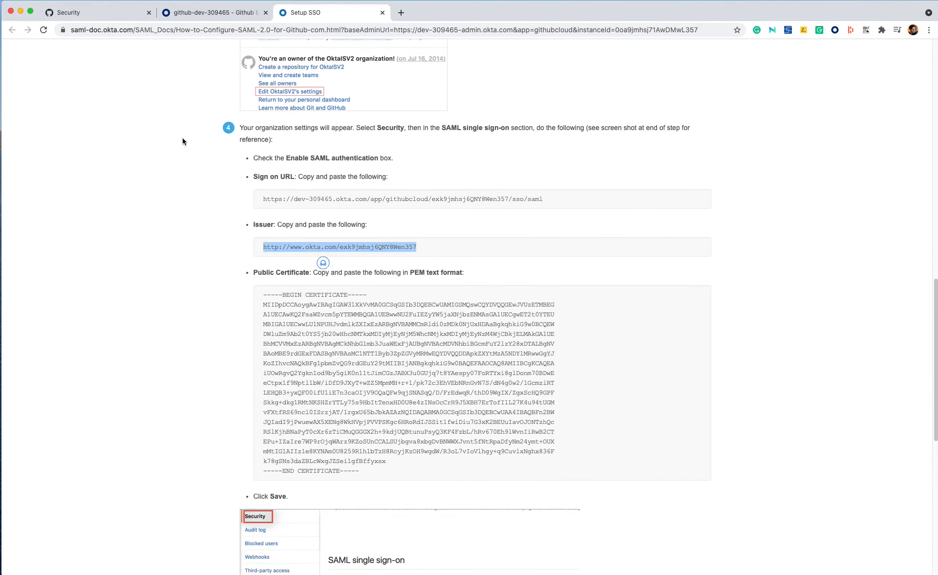
left_click(88, 14)
left_click(423, 349)
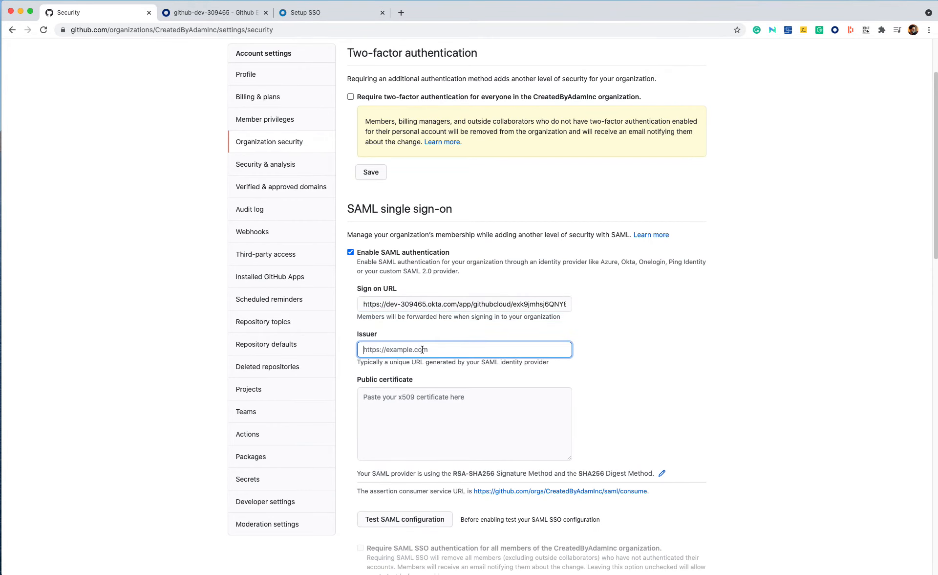
key("super+v")
Step: Copy the full public certificate from the instructions into GitHub's Public certificate box
left_click(313, 12)
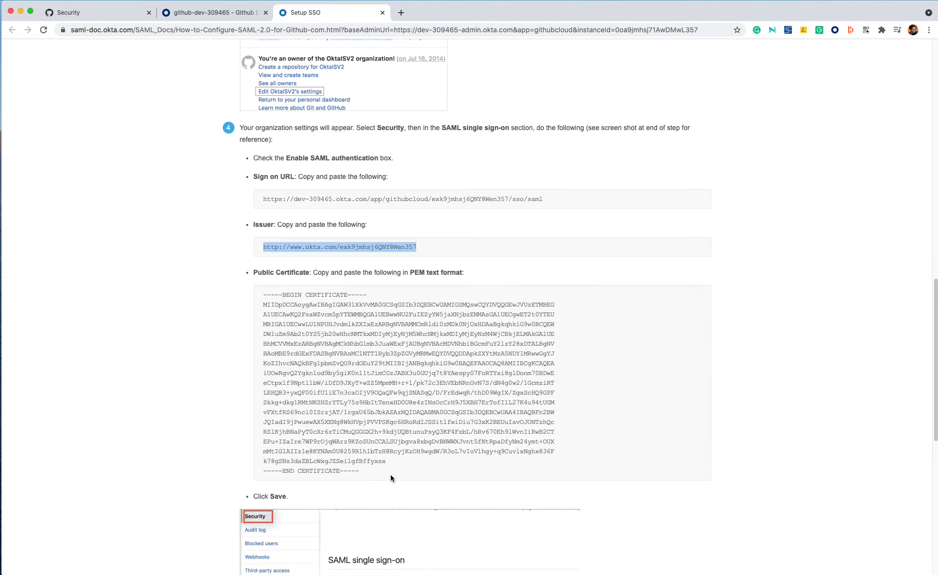
left_click_drag(391, 478, 232, 279)
key("super+c")
left_click(88, 12)
left_click(488, 404)
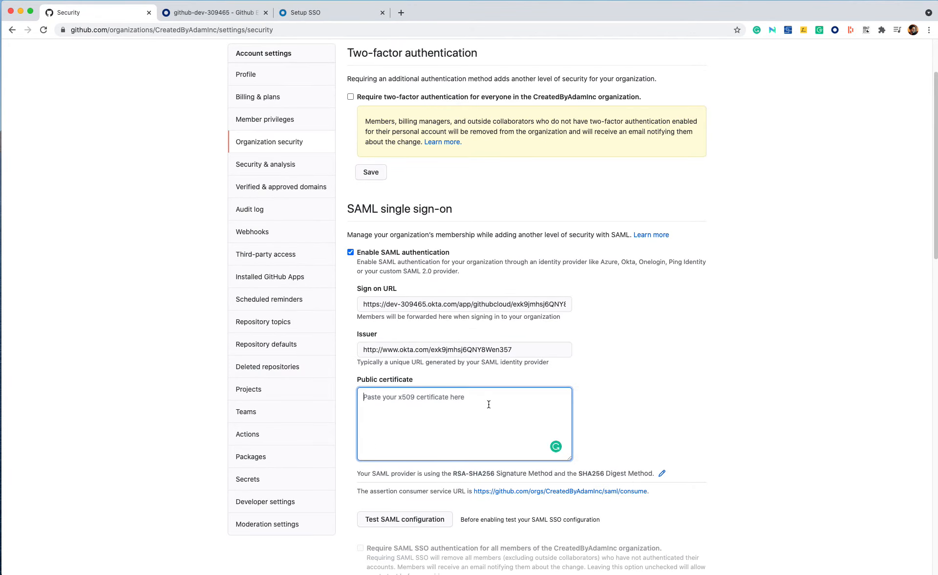
key("super+v")
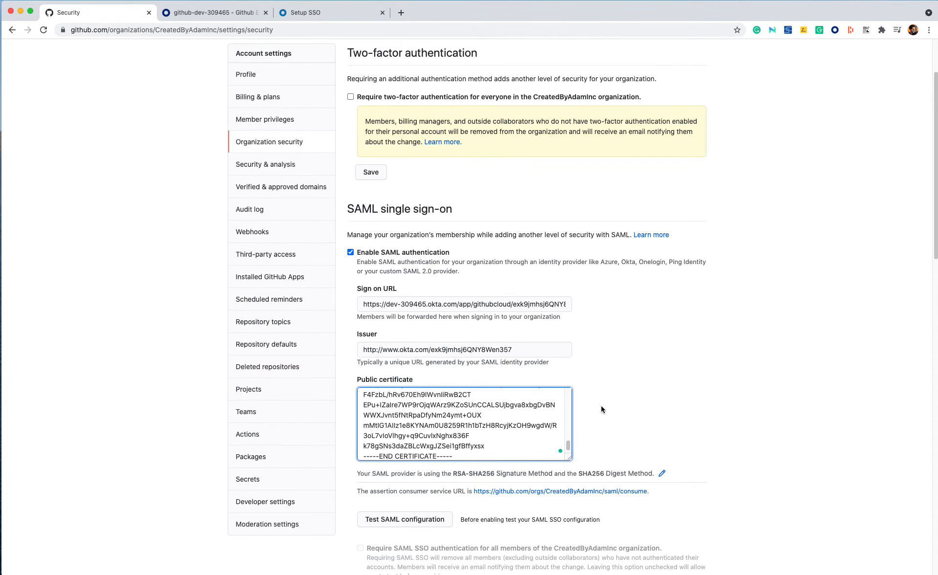
Step: Run Test SAML configuration for the entered provider settings
scroll(591, 388, "down", 2)
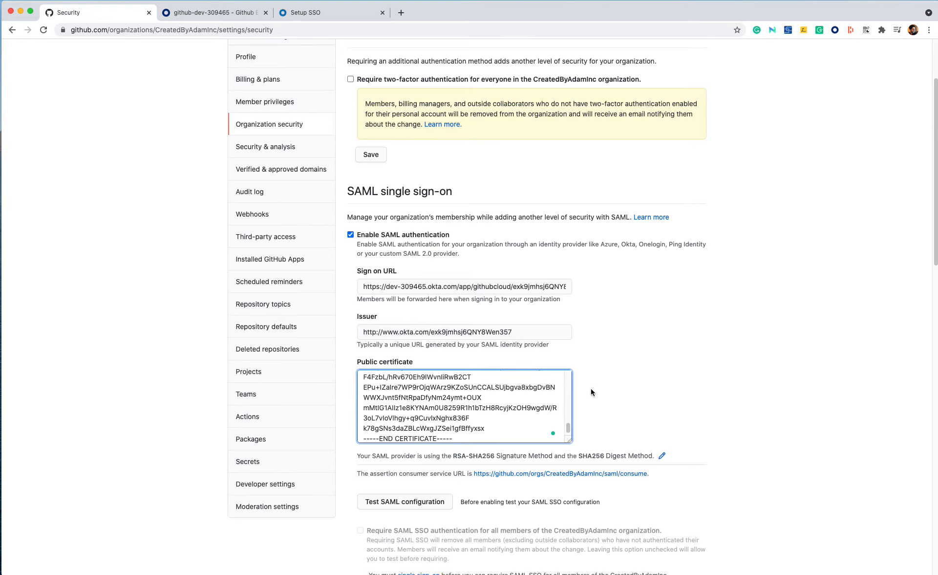
scroll(596, 412, "down", 2)
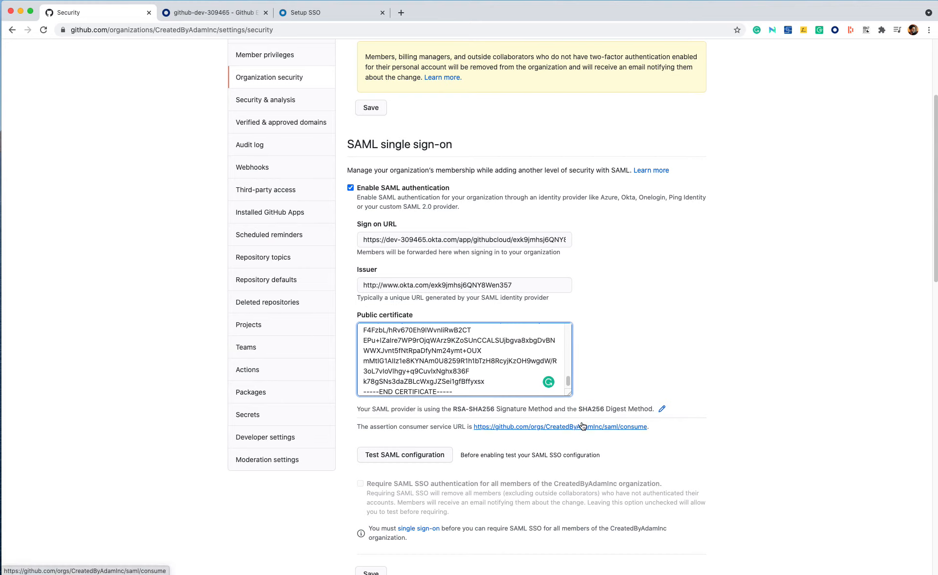
left_click(424, 458)
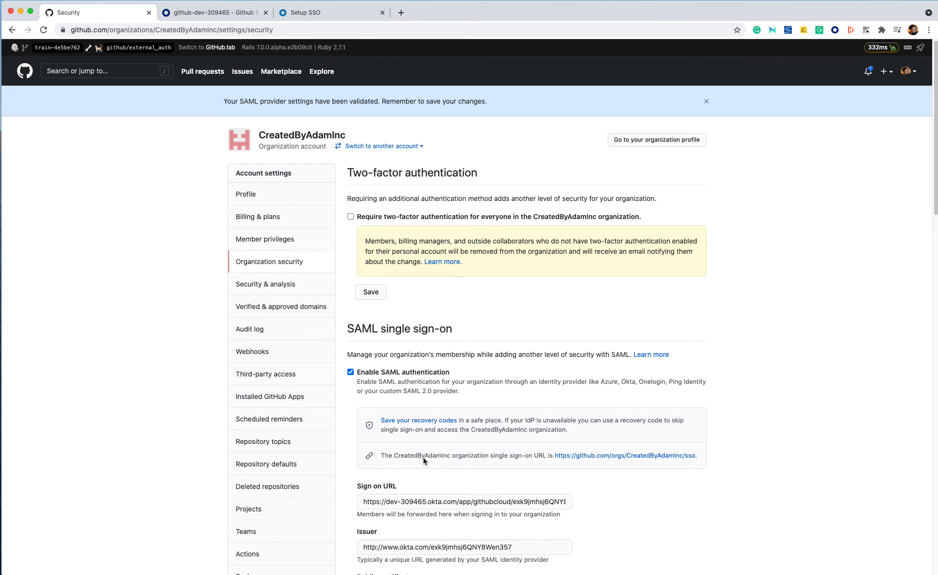
Step: Review the validated SAML settings and follow the single sign-on link to the SAML settings section
scroll(478, 409, "down", 3)
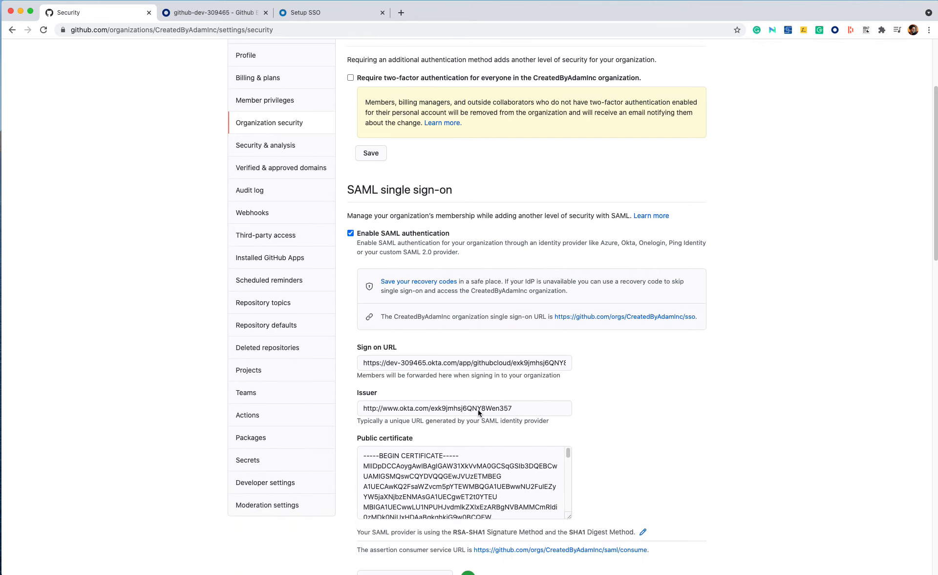
scroll(478, 413, "down", 2)
scroll(383, 547, "down", 2)
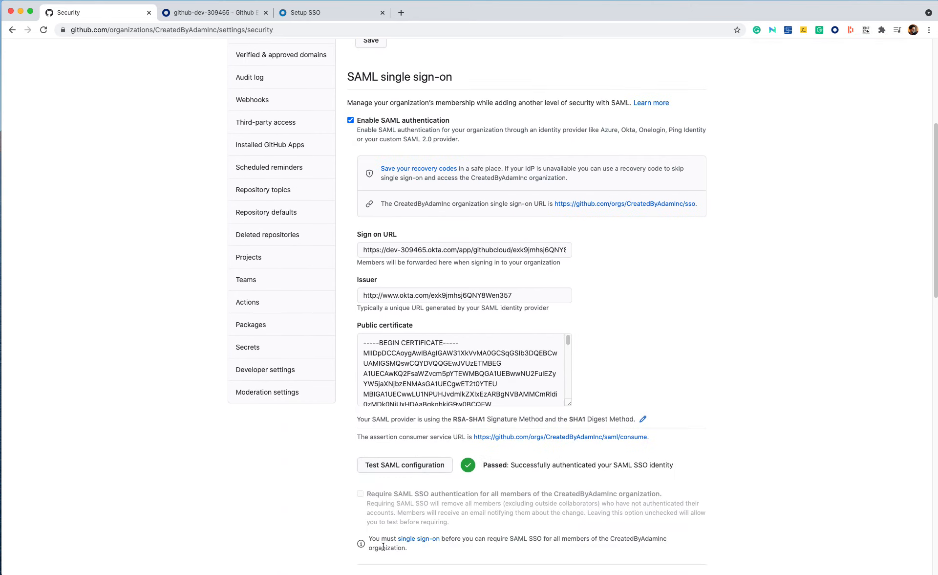
scroll(384, 546, "down", 2)
left_click(373, 536)
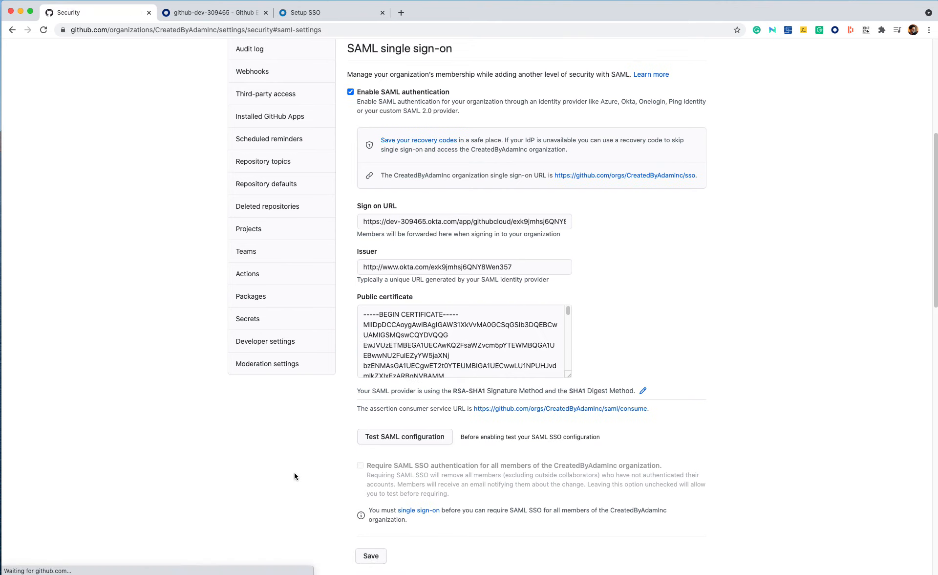